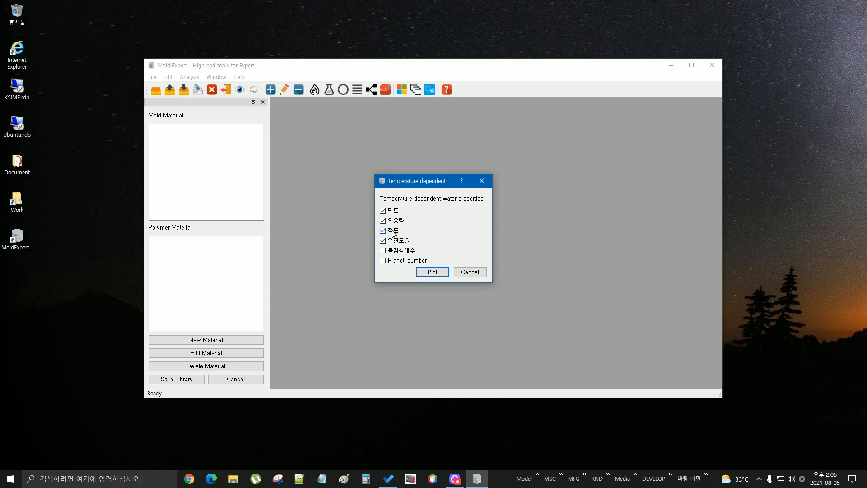
Add 동점성계수 and the Prandtl number to the selected water properties and plot all of them
click(383, 251)
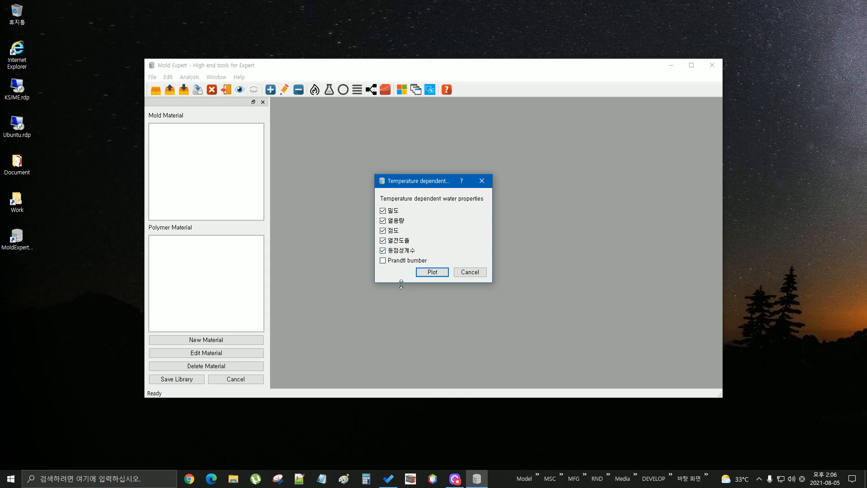
click(383, 261)
click(433, 272)
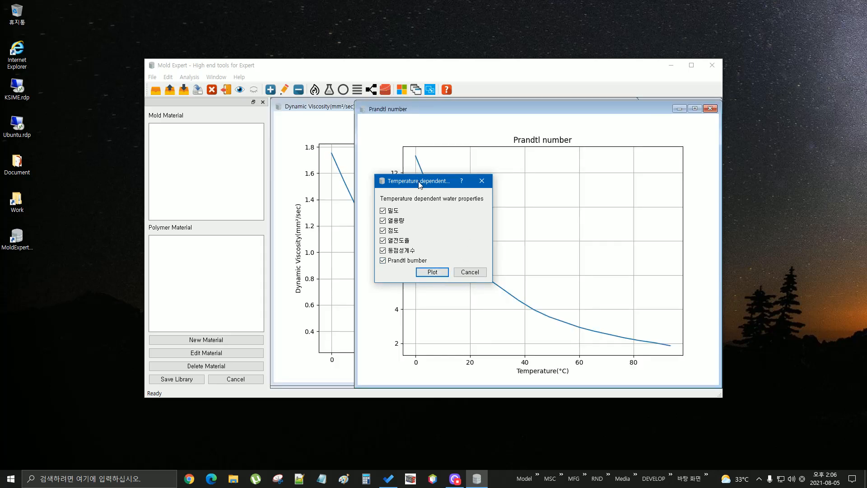
click(470, 272)
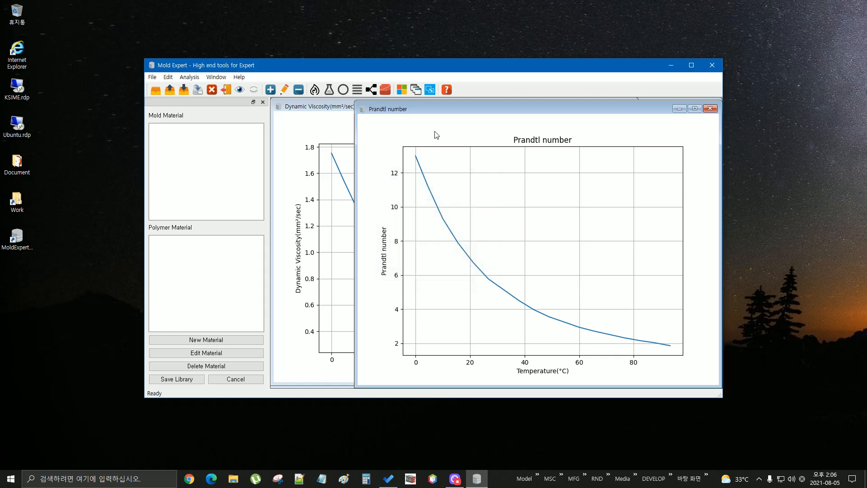
Tile the water property plots, maximize the application window and activate the Prandtl number plot
click(402, 91)
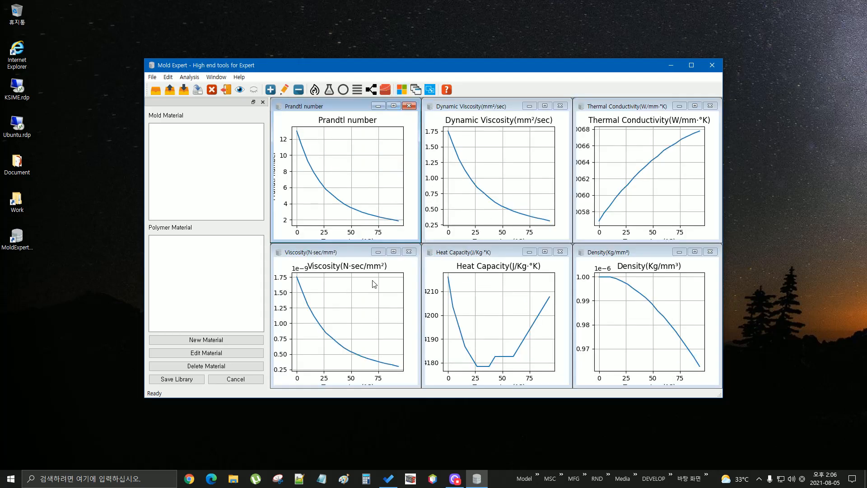
click(691, 65)
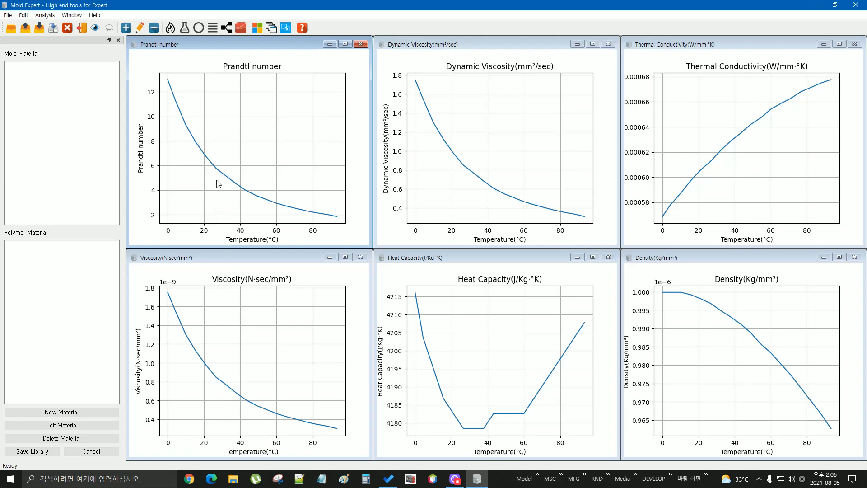
click(215, 165)
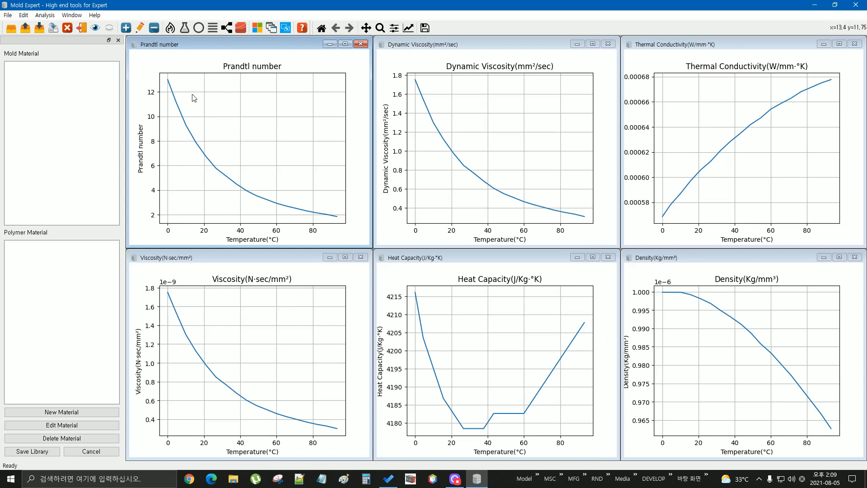
Plot the channel properties for 25 °C, 10 mm cooling hole diameter and 4 to 8 liter/min flow, and tile all plots
click(199, 27)
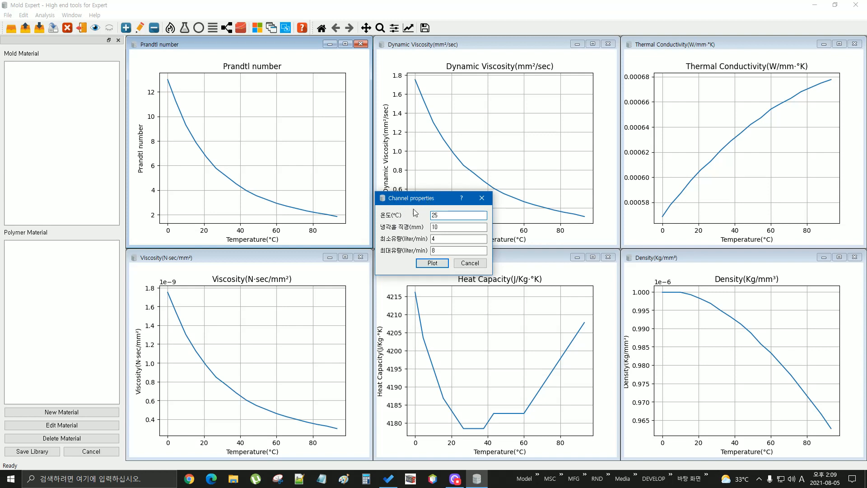
click(443, 227)
click(432, 263)
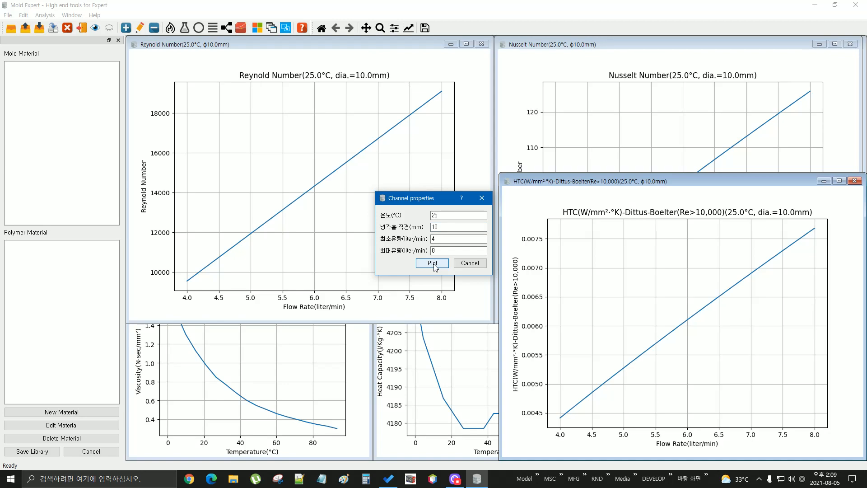
click(470, 263)
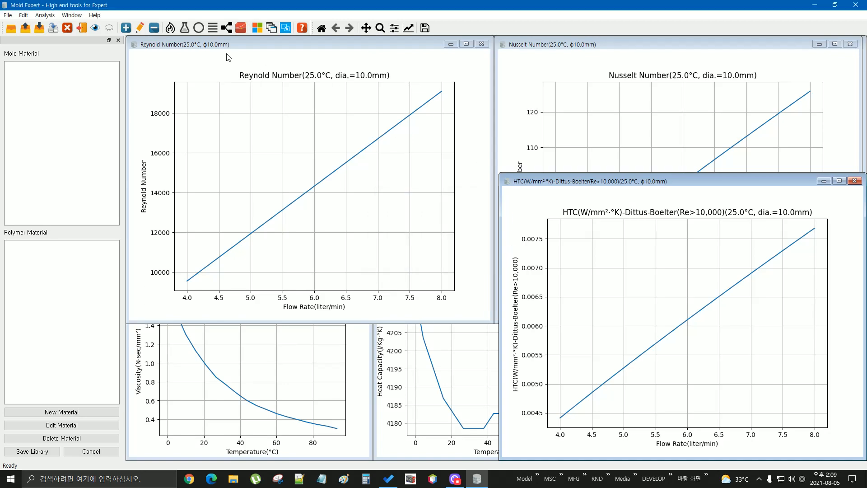
click(260, 28)
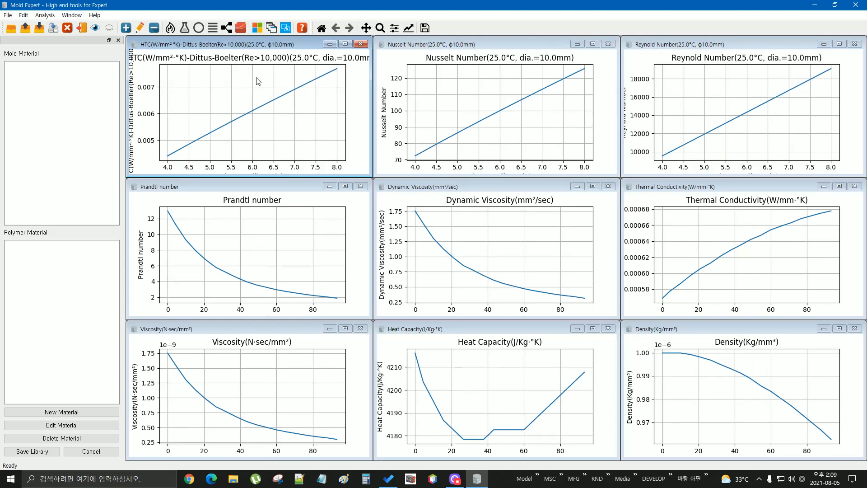
Examine the Dittus-Boelter HTC plot and the Reynold Number plot enlarged, returning to the tiled layout after each
click(345, 44)
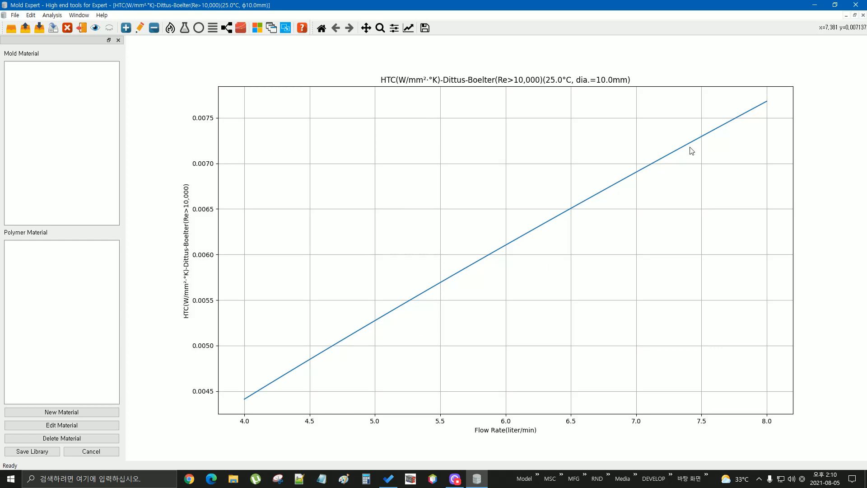
click(855, 15)
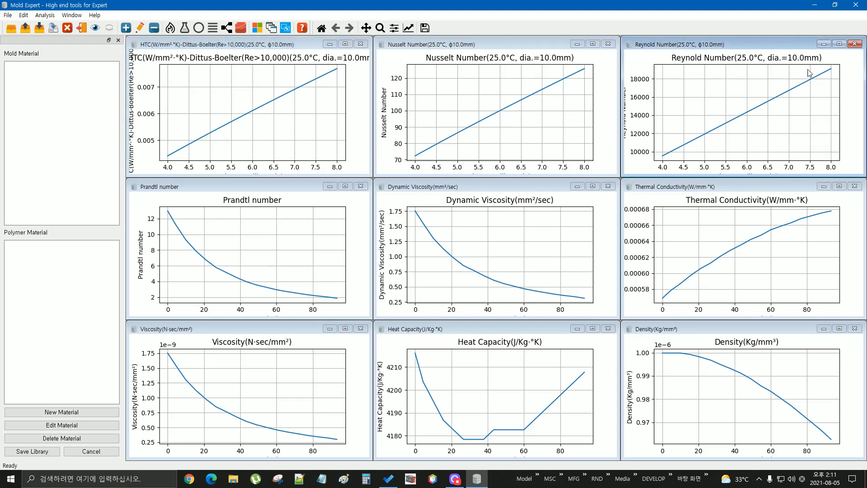
click(839, 43)
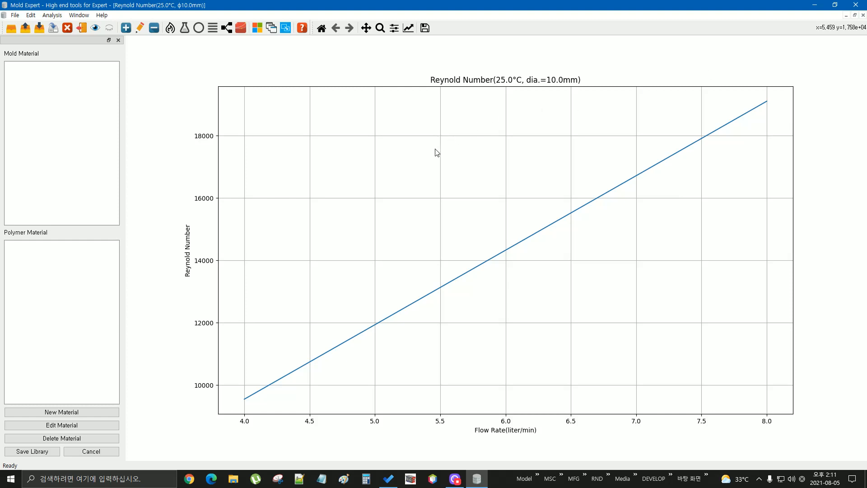
click(258, 28)
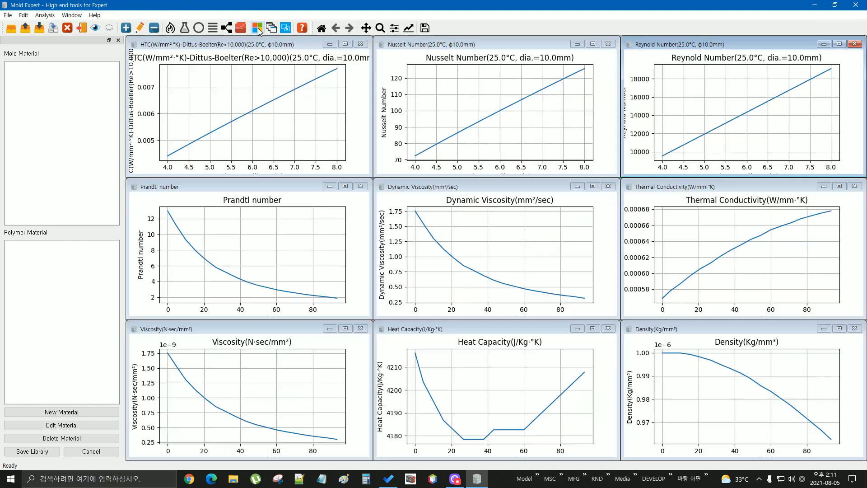
Review the Dittus-Boelter HTC plot at full size again, restore it, and enlarge the Reynold Number plot
click(291, 132)
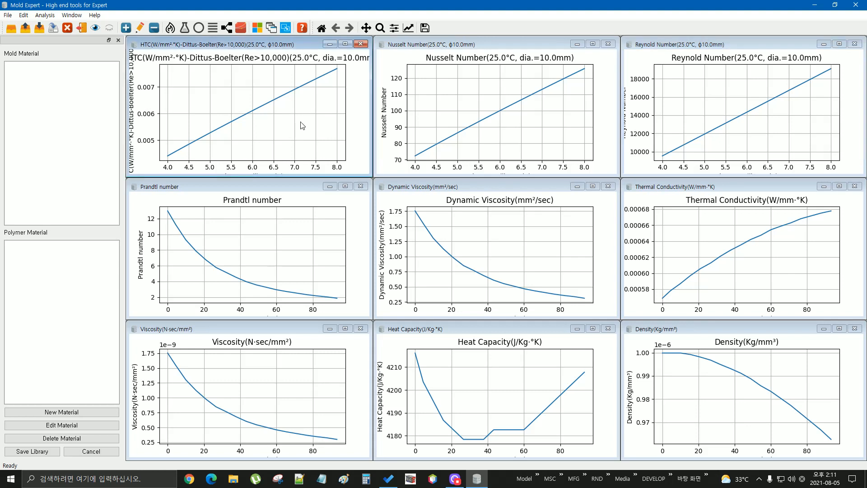
click(345, 45)
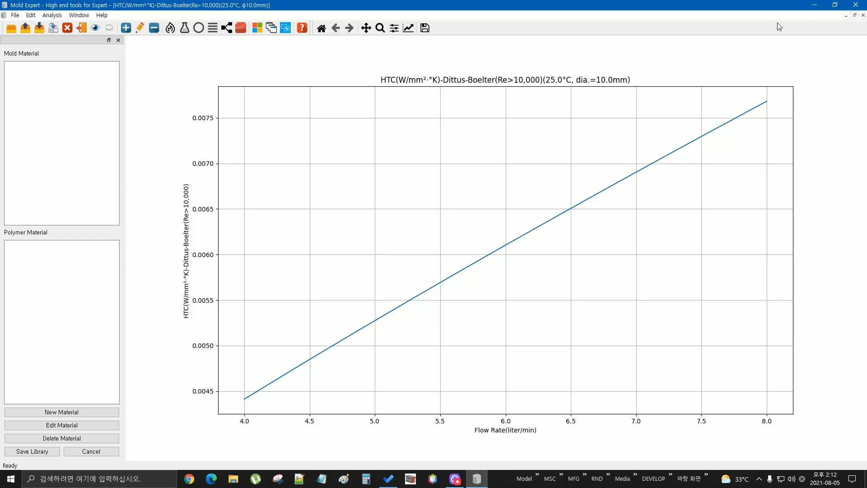
click(855, 16)
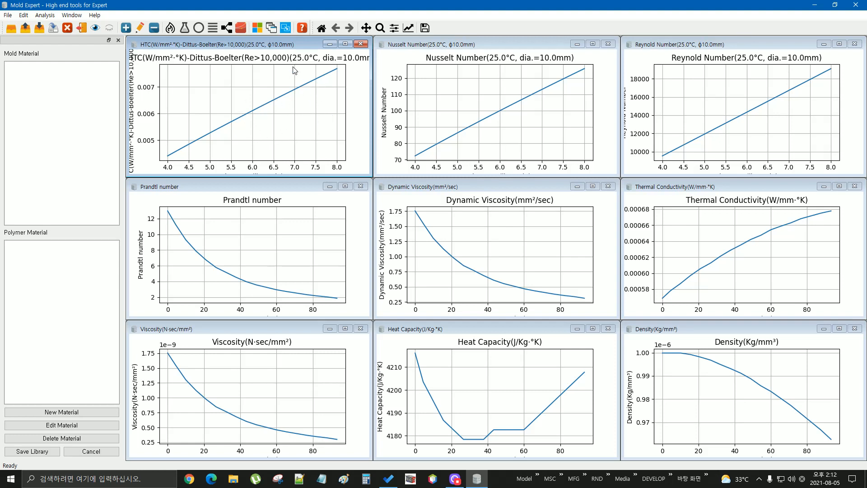
click(712, 93)
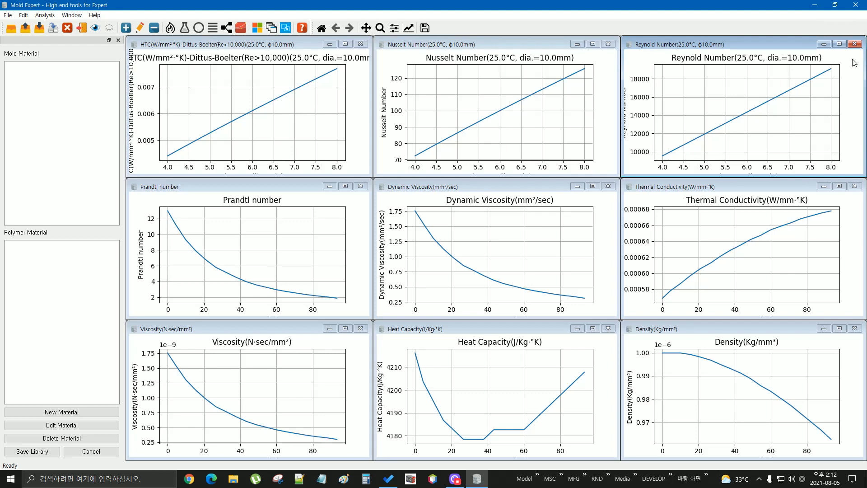
click(841, 45)
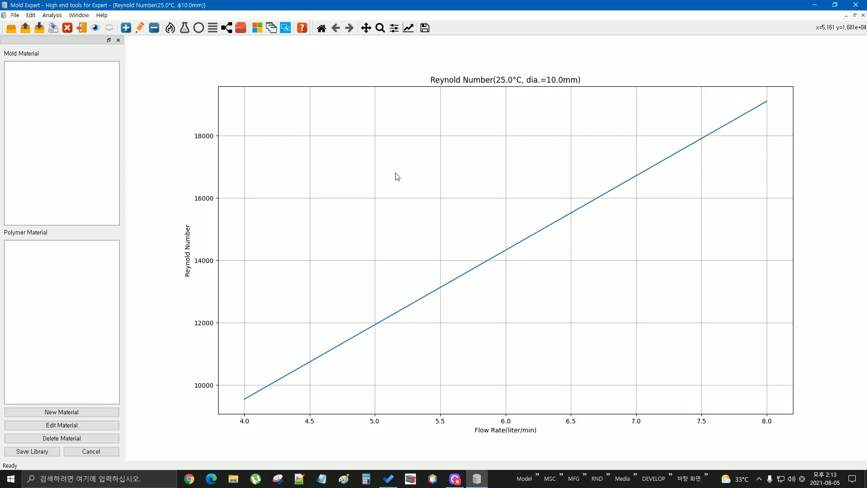
Switch to Paint and draw a rectangle about 646 × 287 px in the middle of the canvas
click(343, 479)
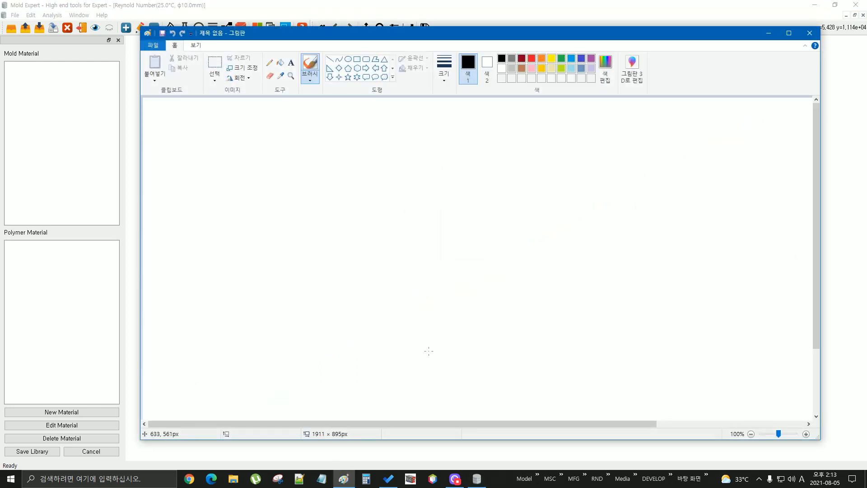
click(357, 59)
mouse_move(304, 183)
mouse_down()
mouse_move(568, 310)
mouse_move(596, 311)
mouse_up()
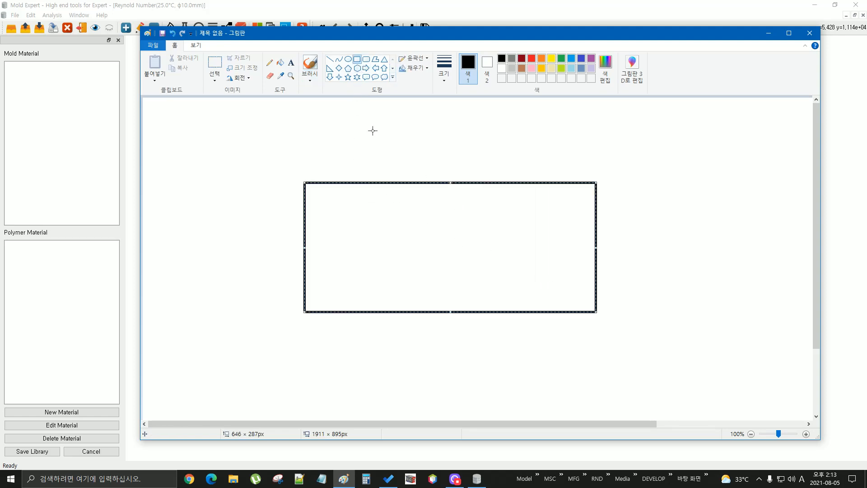
Draw four parallel vertical lines, each about 390 px long, crossing the left and middle parts of the rectangle
click(330, 60)
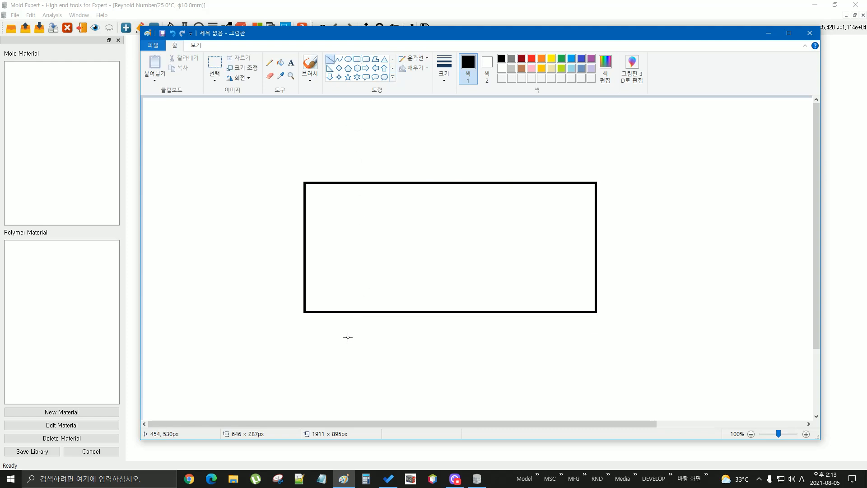
mouse_move(348, 337)
mouse_down()
mouse_move(356, 180)
mouse_move(348, 163)
mouse_up()
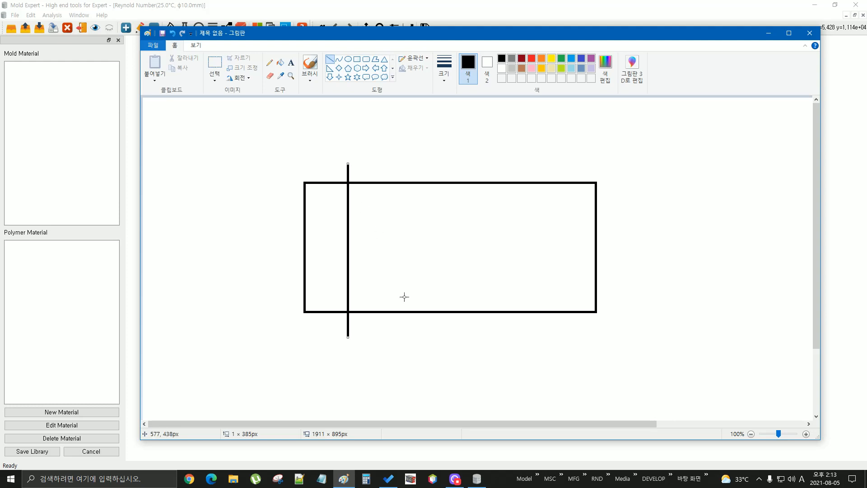
mouse_move(388, 338)
mouse_down()
mouse_move(393, 194)
mouse_move(384, 161)
mouse_up()
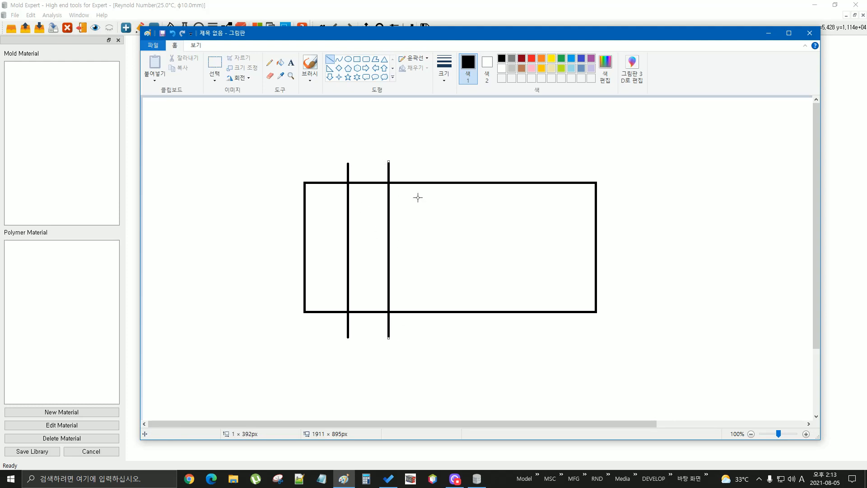
drag(426, 338, 427, 163)
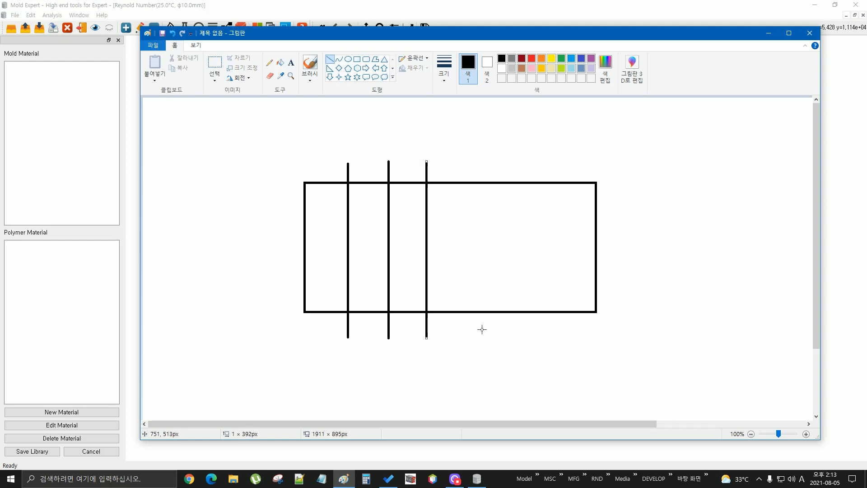
drag(459, 337, 460, 158)
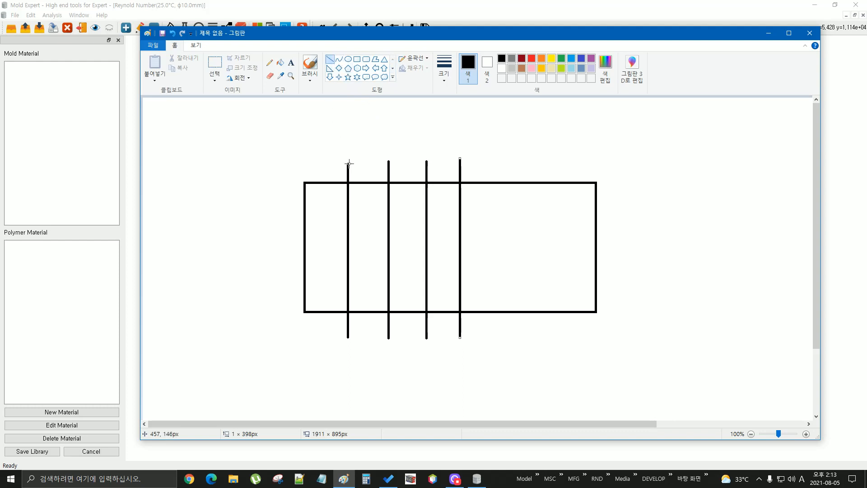
Join the ends of the four vertical lines alternately above and below the rectangle to form a serpentine channel
drag(348, 163, 389, 160)
drag(389, 339, 427, 338)
drag(427, 160, 462, 157)
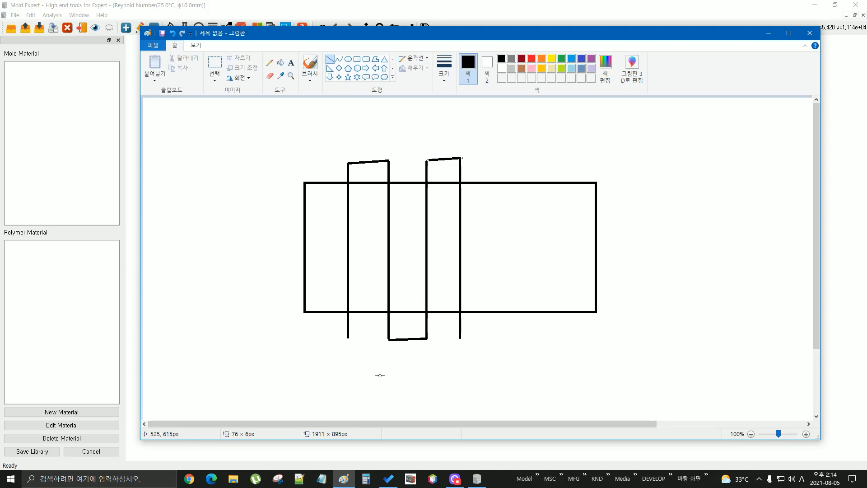
Erase the short segments that connect the ends of the vertical lines
click(331, 60)
click(270, 76)
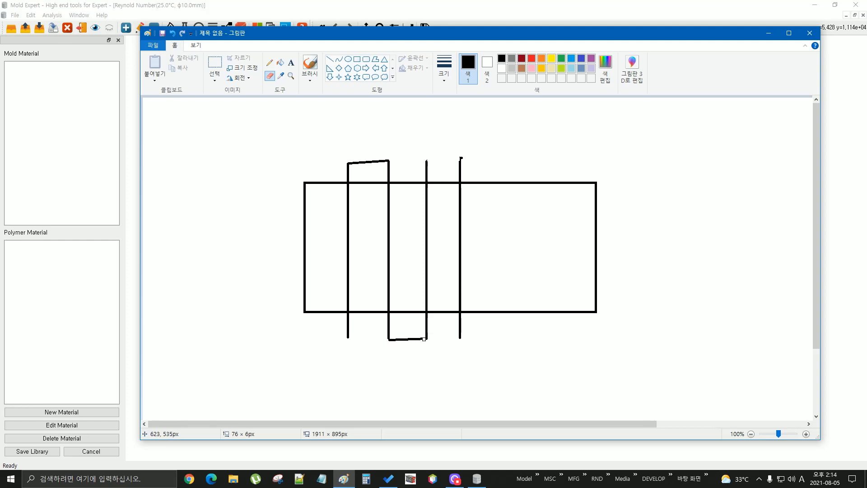
drag(416, 339, 398, 339)
Draw four more vertical lines about 370 to 400 px long across the rectangle, three to the right of the existing ones and one to their left
click(330, 59)
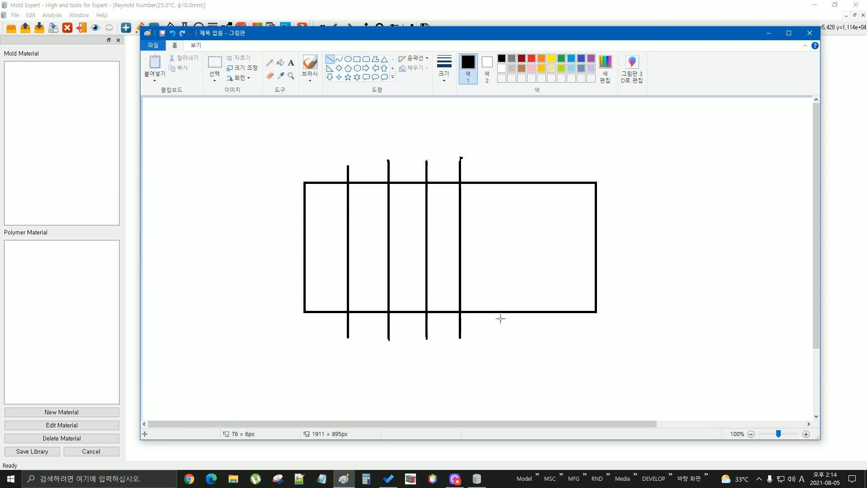
drag(493, 337, 493, 157)
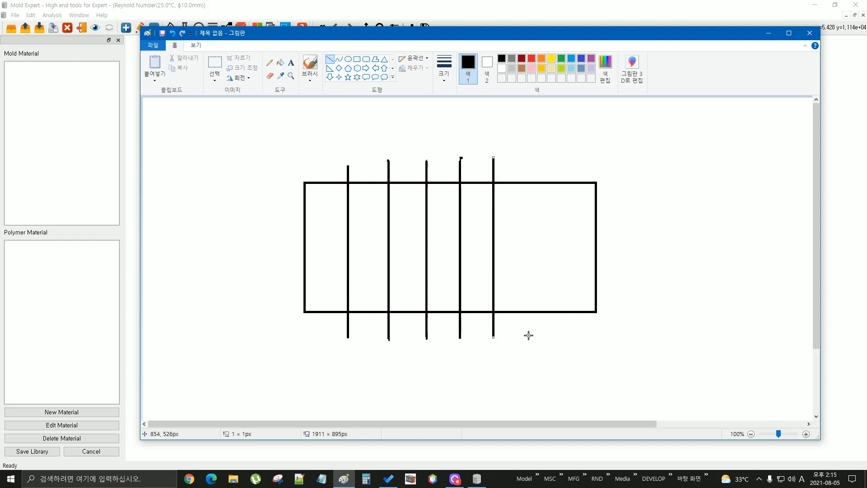
drag(528, 336, 529, 164)
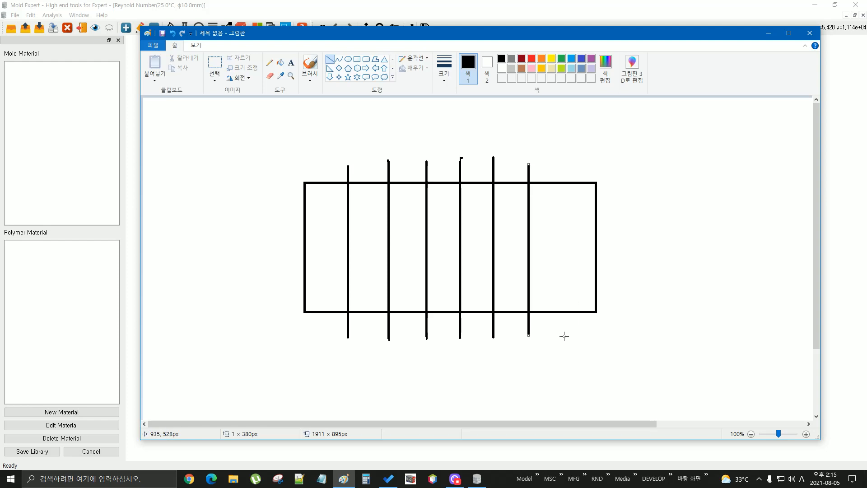
drag(559, 335, 559, 168)
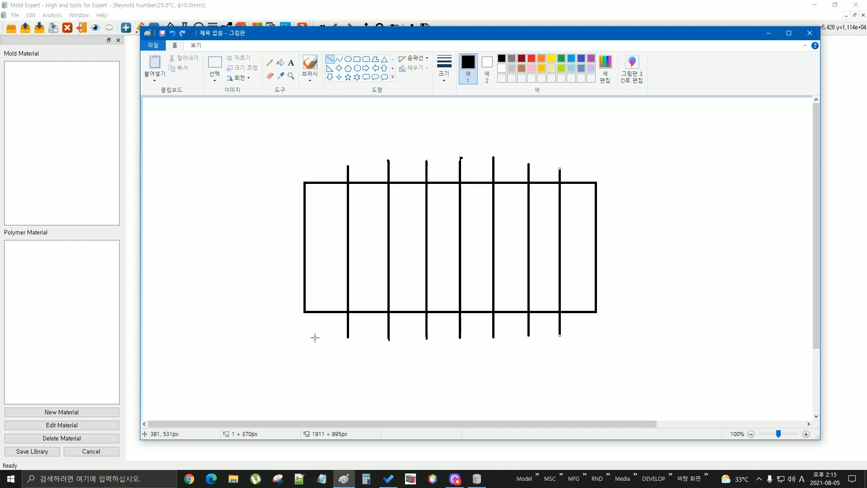
mouse_move(317, 335)
shift+mouse_down()
mouse_move(331, 246)
mouse_move(331, 166)
shift+mouse_up()
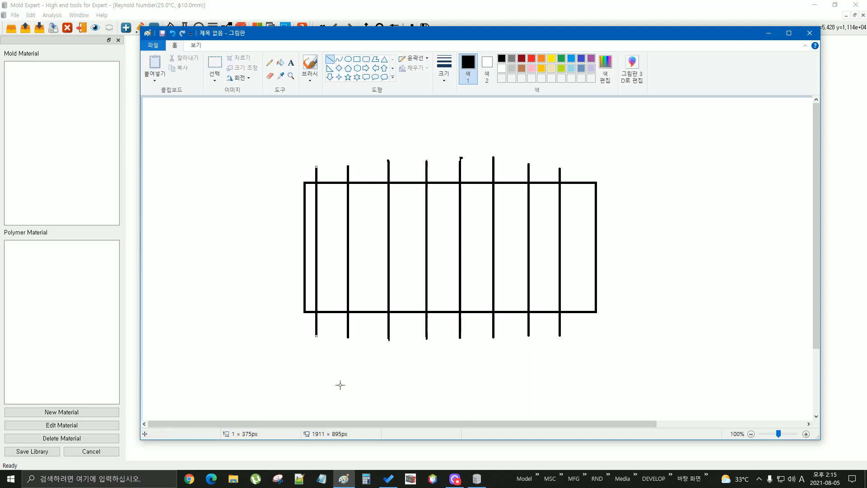
Switch to Calculator, multiply 4.2 by 8 to get the total flow rate for eight parallel channels, and close it
click(366, 480)
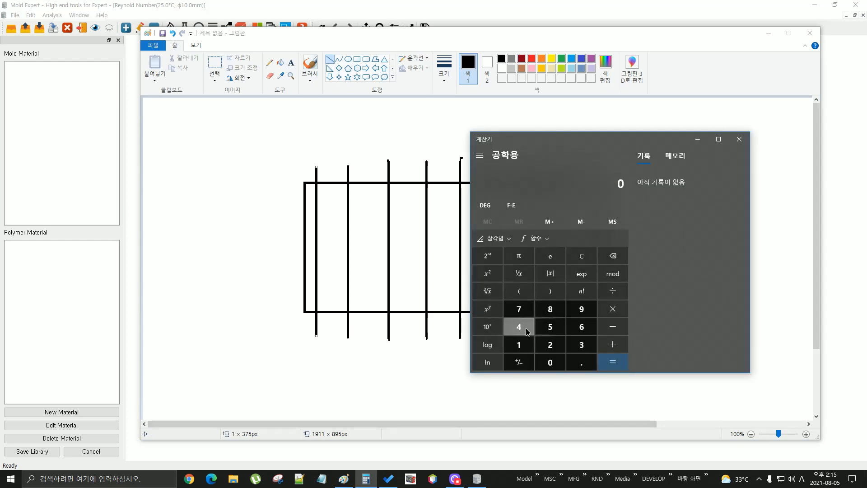
click(526, 328)
click(580, 361)
click(550, 345)
click(615, 309)
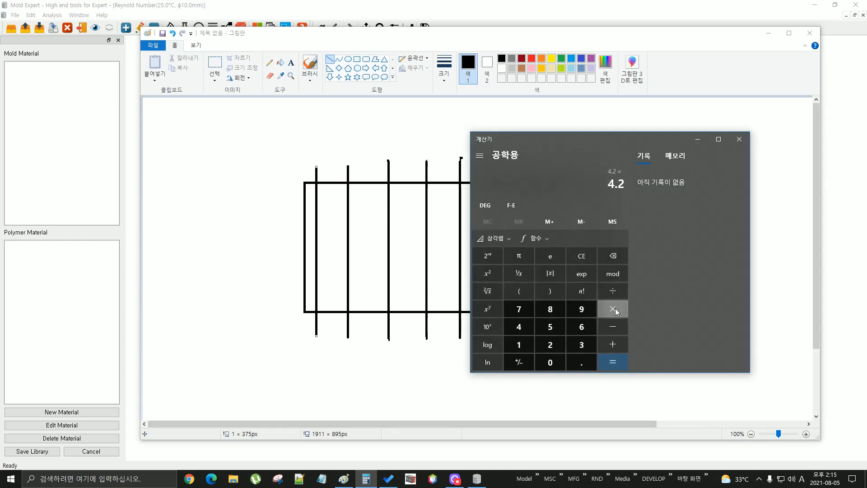
click(552, 310)
click(613, 365)
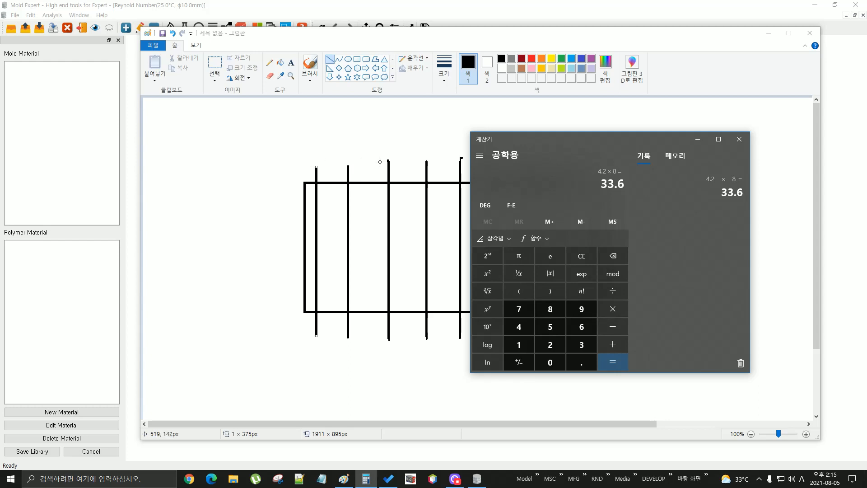
click(739, 139)
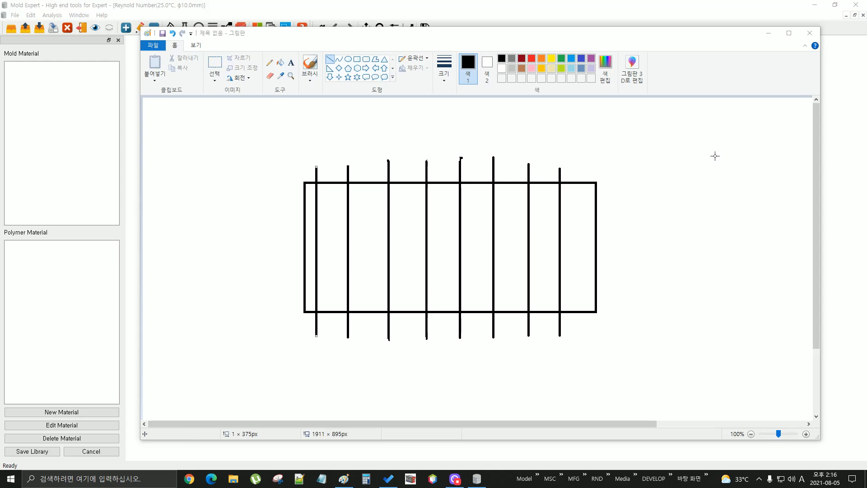
Close the Paint sketch of the cooling lines without saving it, returning to Mold Expert
click(622, 36)
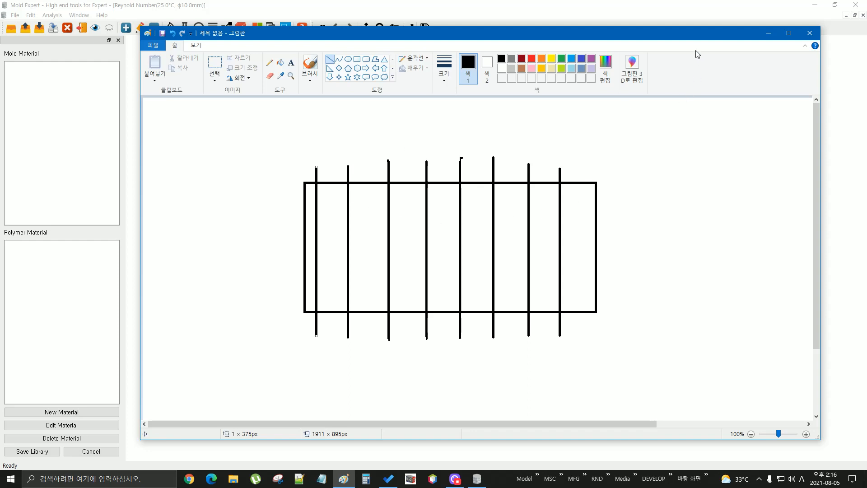
mouse_move(677, 36)
mouse_down()
mouse_move(866, 54)
mouse_move(701, 67)
mouse_move(668, 42)
mouse_up()
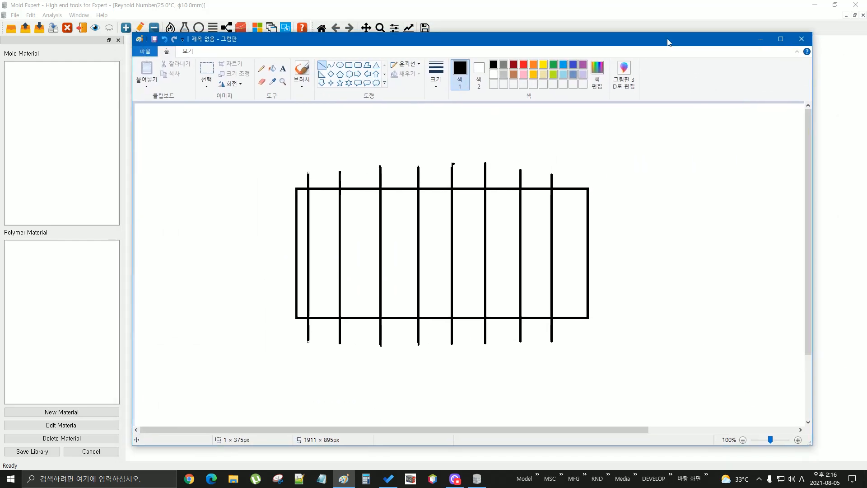
click(803, 41)
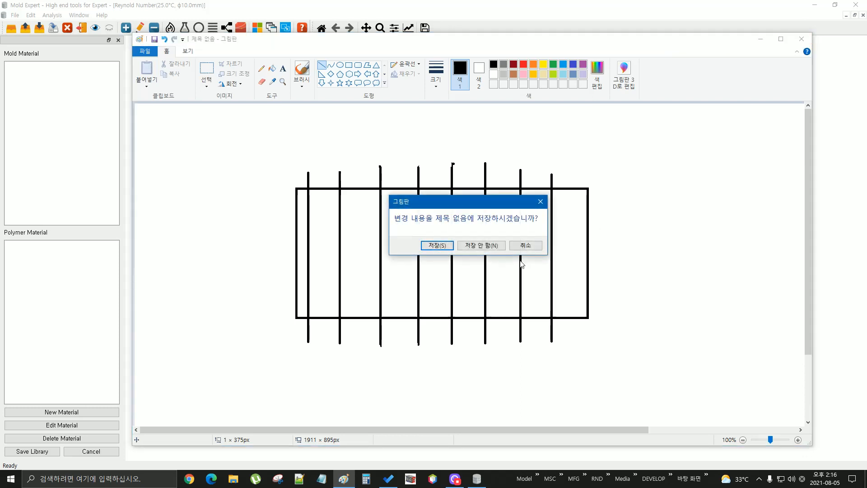
click(480, 246)
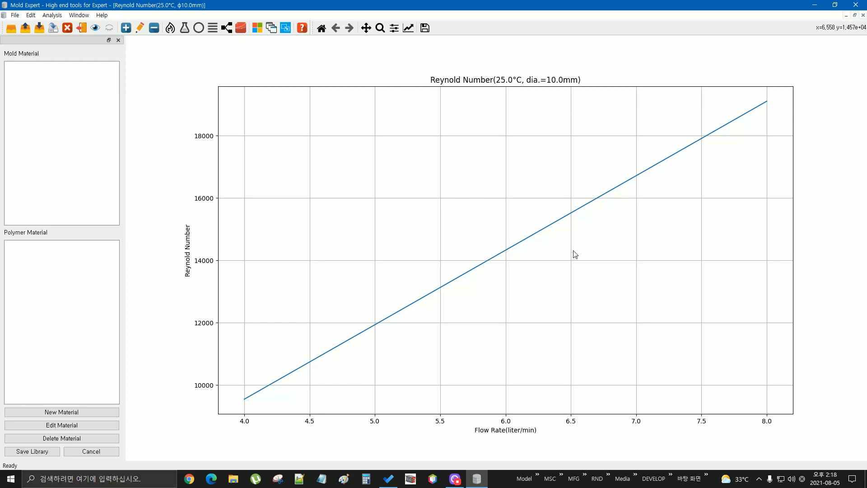
Tile all the open plot windows, and view the Cooling Channel Dialog's input fields, cancelling it without calculating
click(258, 28)
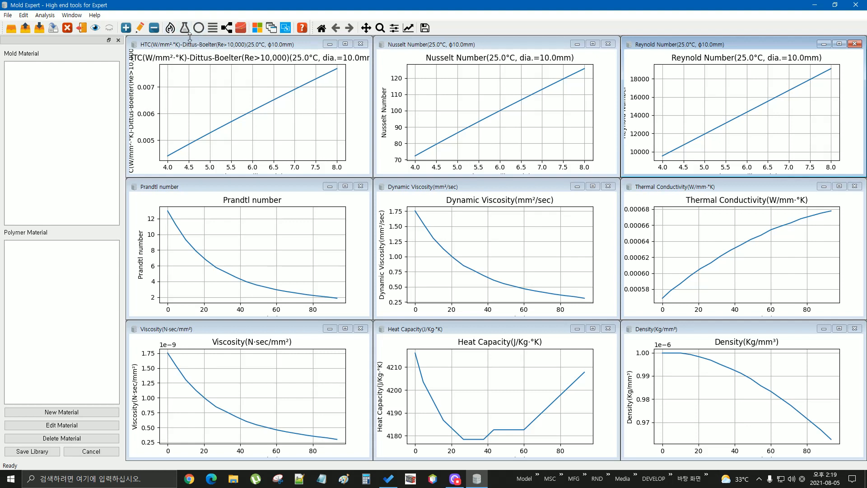
click(212, 29)
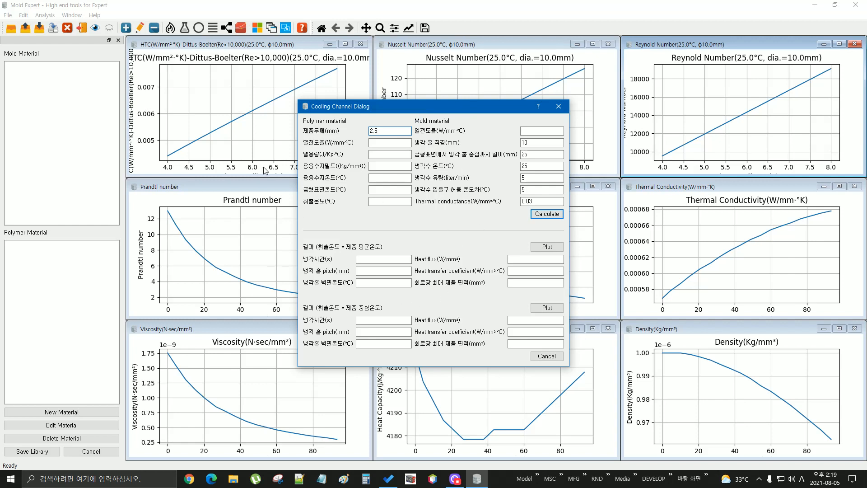
click(544, 357)
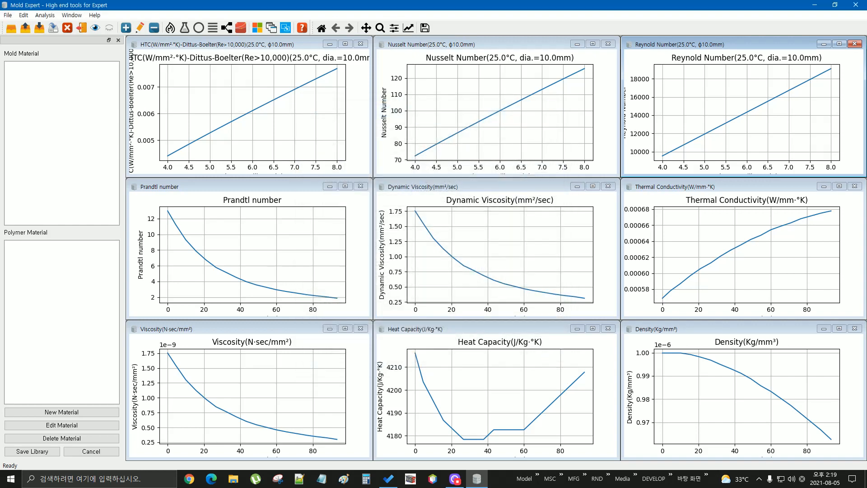